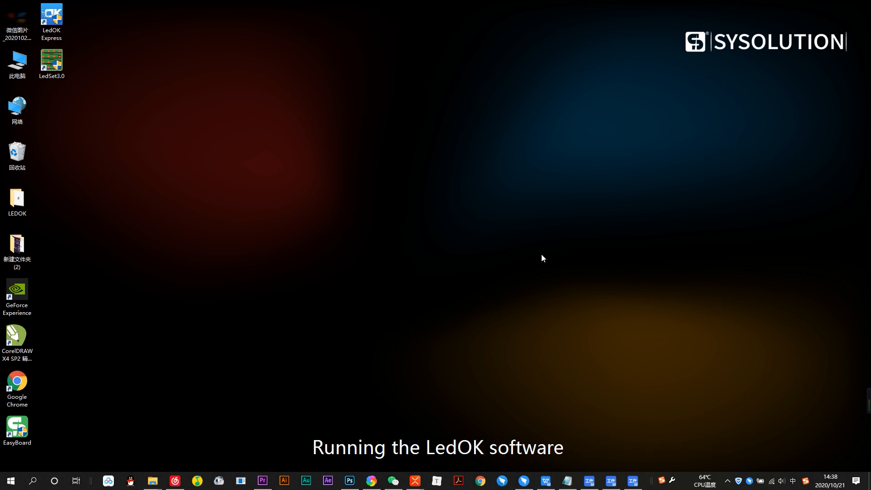
Launch LedOK Express and view the detailed status information of the online sending card
double_click(59, 31)
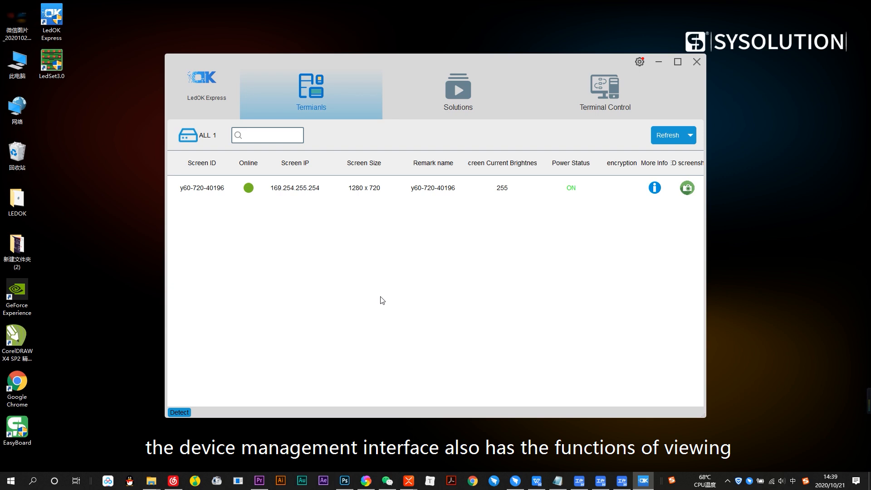
click(654, 184)
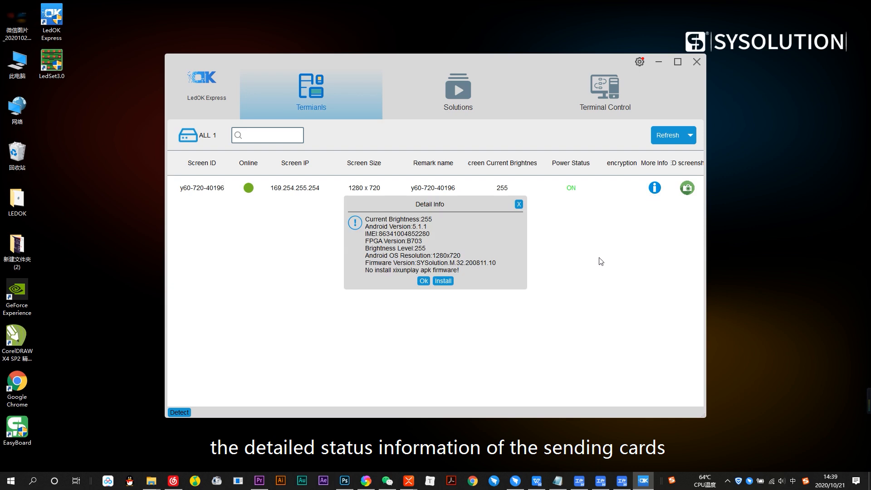
click(422, 281)
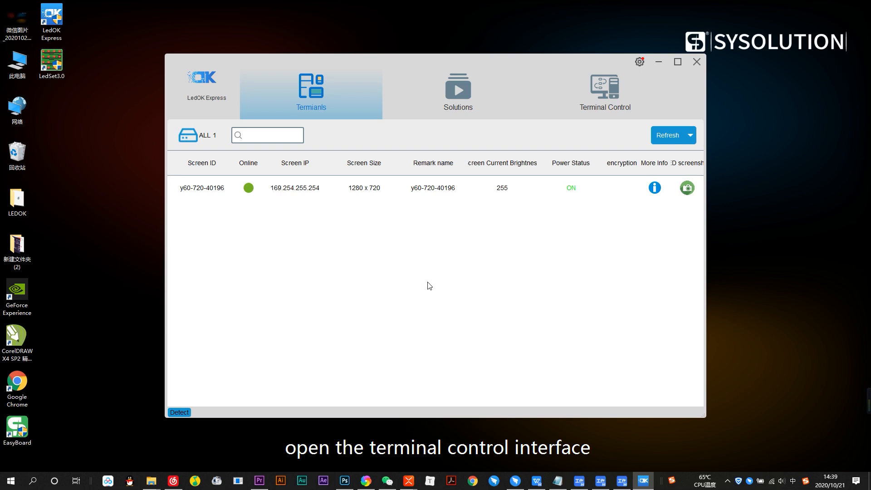
Open the advanced parameters of Terminal Control by entering the access password
click(602, 105)
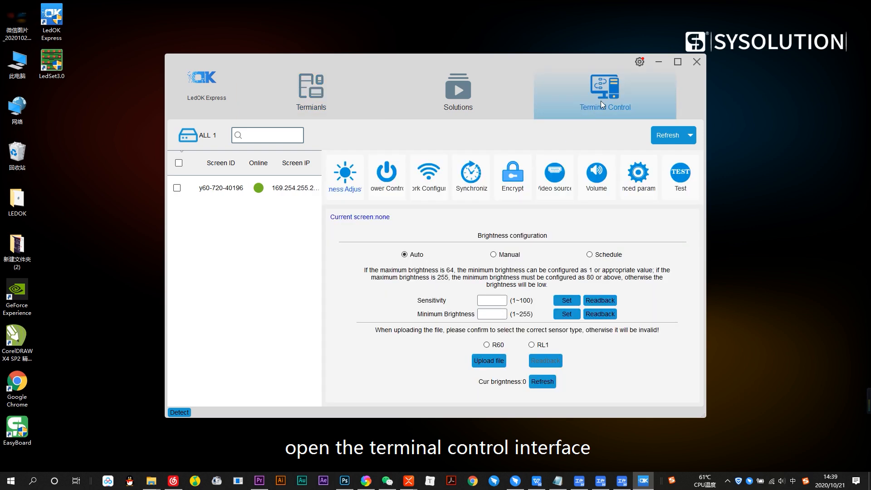
click(636, 178)
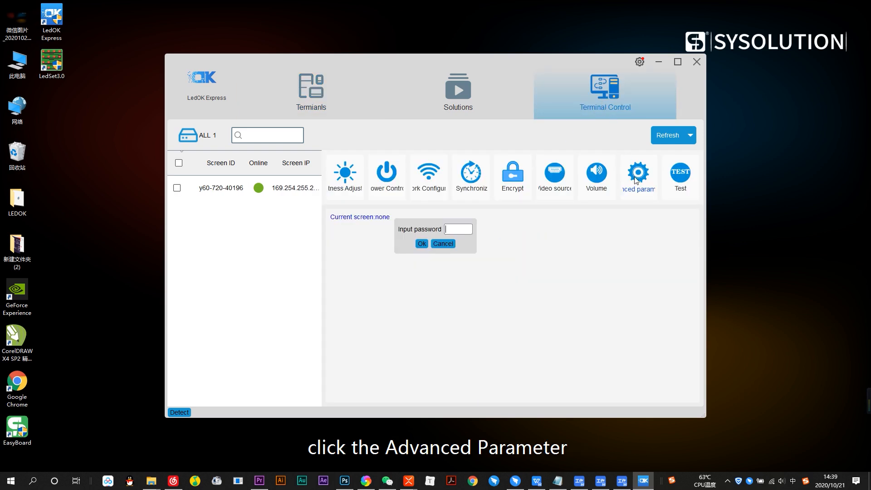
text(888)
key(Return)
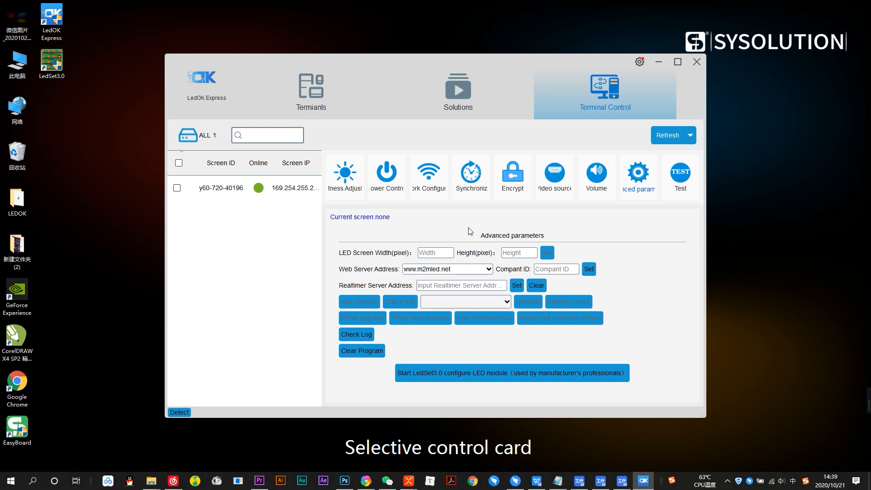
Select the online control card, start LedSet3.0 for module configuration and view the send card parameters
click(178, 188)
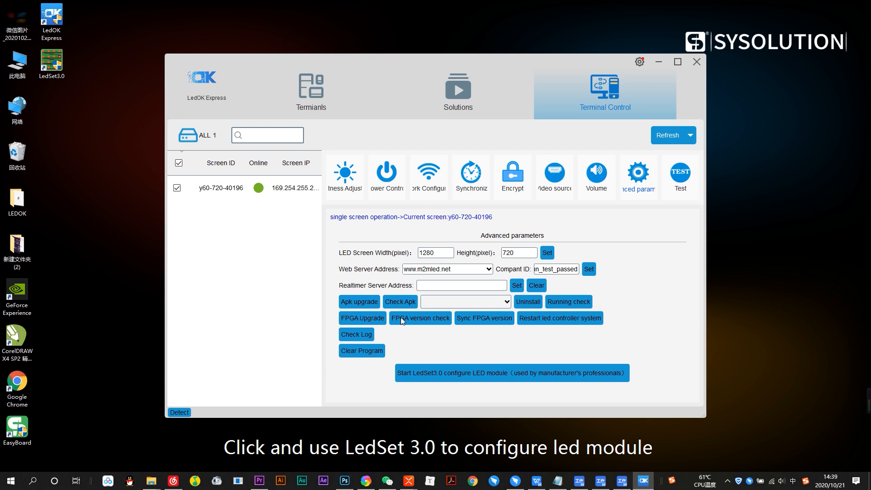
click(410, 371)
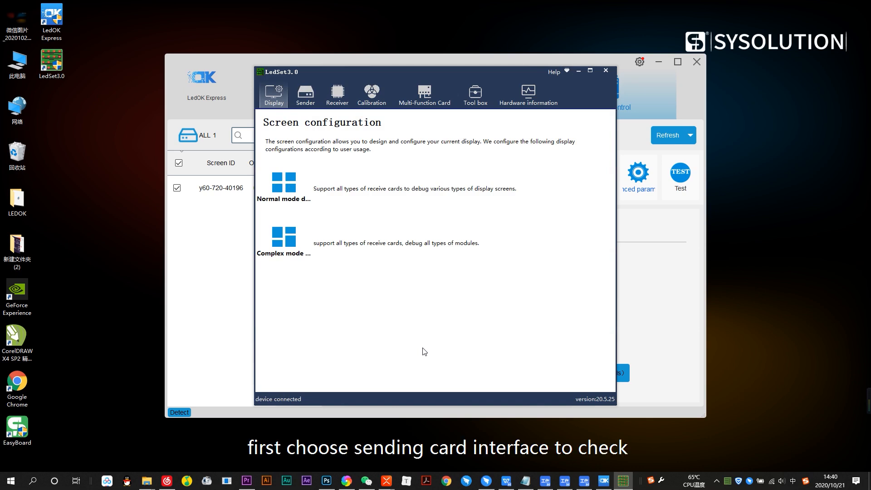
click(311, 105)
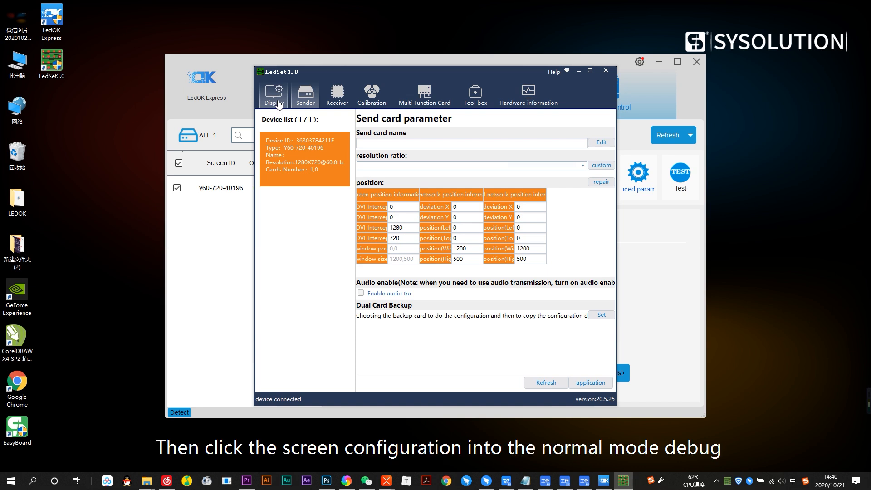
Start Smart Setting in normal mode debugging with a 64 x 64 module, T6 system, CNS7153 chip and 138 Decoding
click(275, 100)
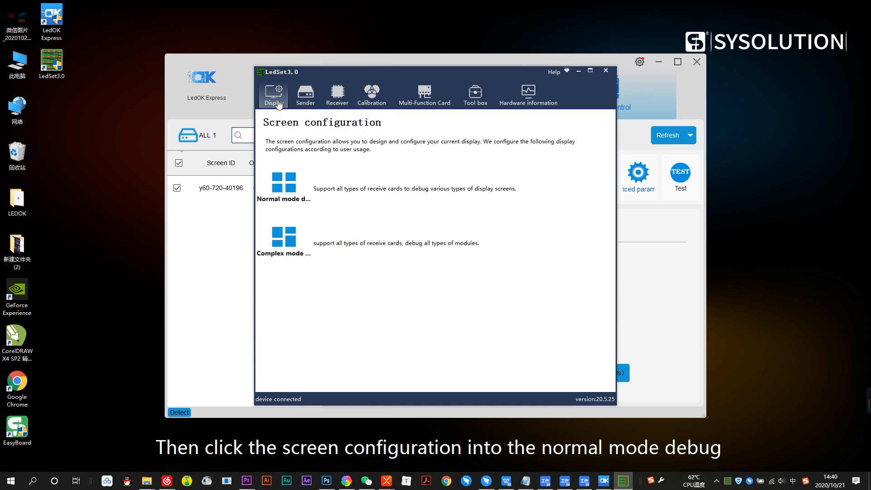
click(285, 183)
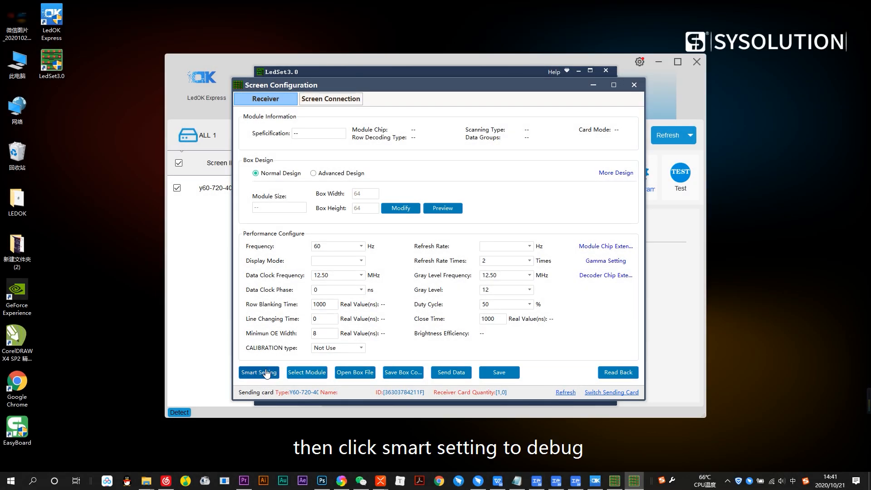
click(267, 373)
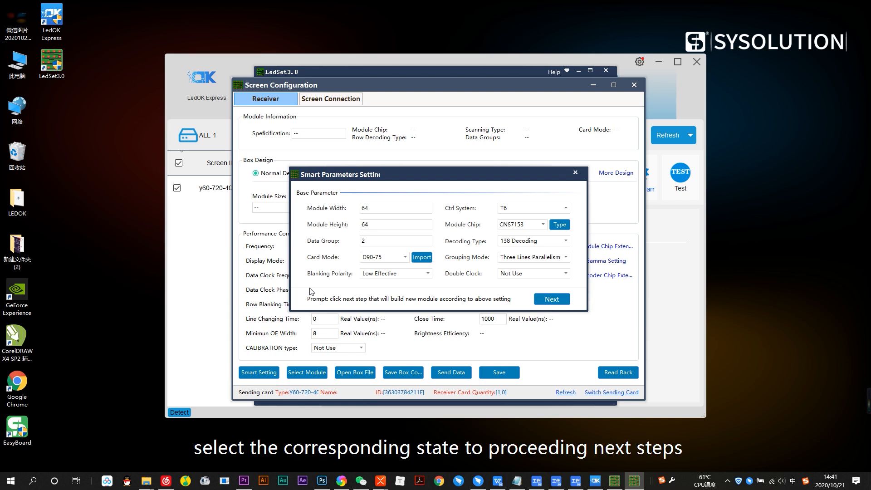
click(548, 299)
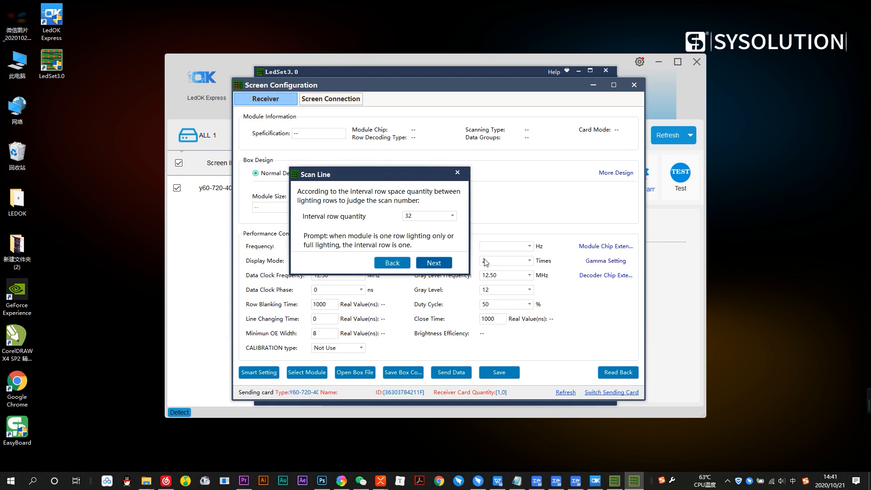
Set the interval row quantity to 16 and accept red, green and blue for data line statuses 1 to 3
click(452, 216)
scroll(431, 258, up, 10)
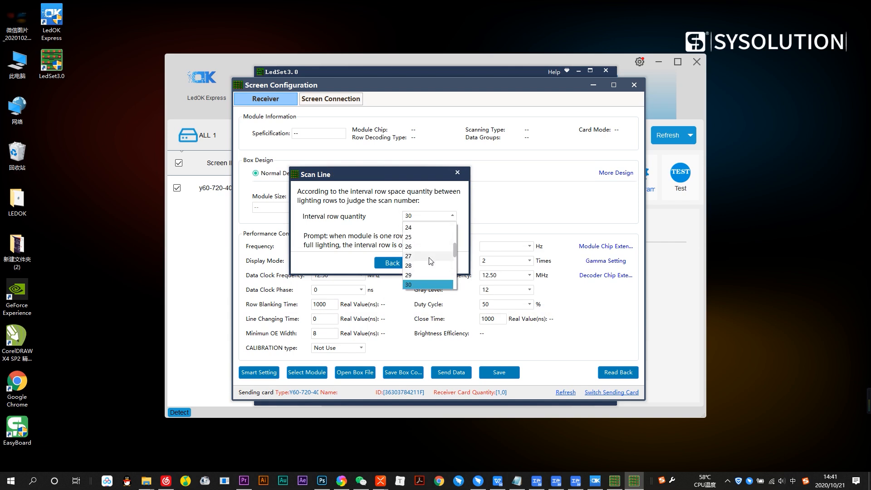
click(410, 228)
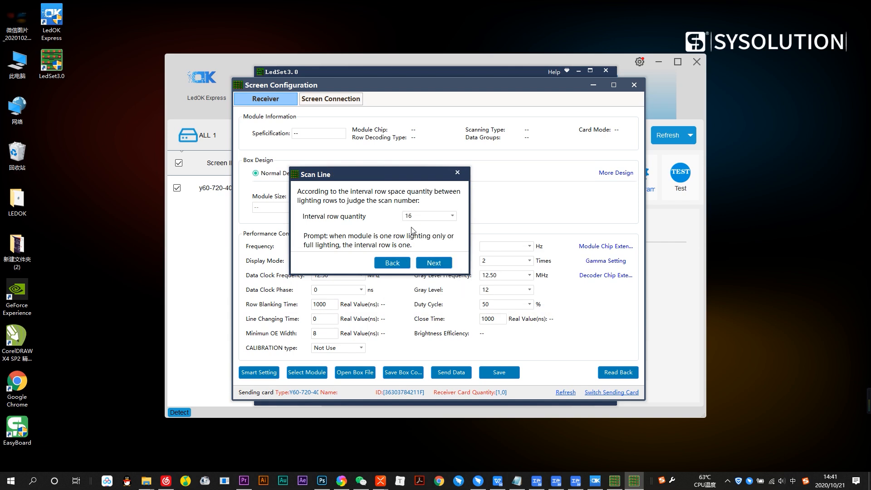
click(451, 266)
click(452, 266)
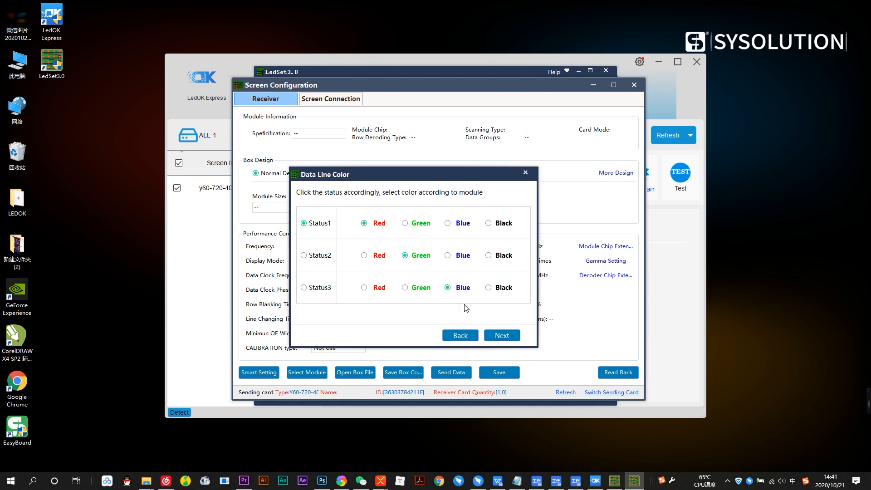
click(501, 336)
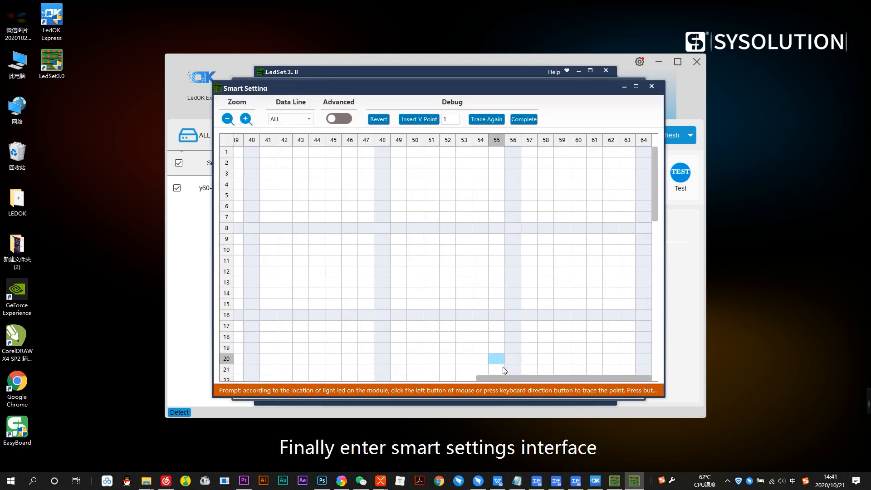
Trace the module's first row point by point from column 64 to column 1
drag(505, 377, 238, 376)
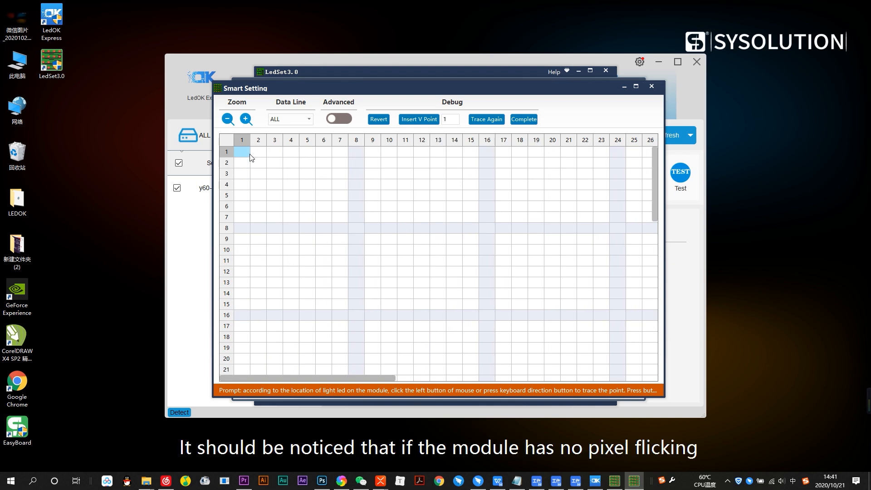
drag(384, 378, 640, 379)
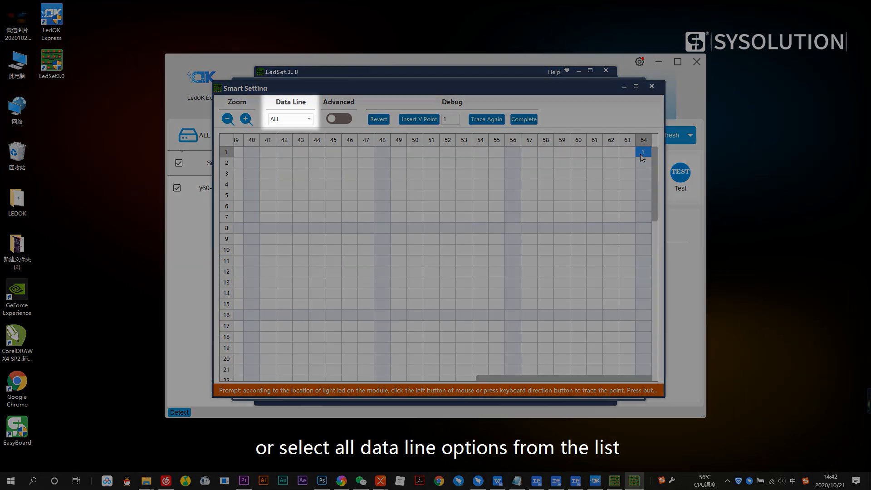
key(Left)
key(Left)
key(Left)
key(Left)
key(Left)
key(Left)
key(Left)
key(Left)
key(Left)
key(Left)
key(Left)
key(Left)
key(Left)
key(Left)
key(Left)
key(Left)
key(Left)
key(Left)
key(Left)
key(Left)
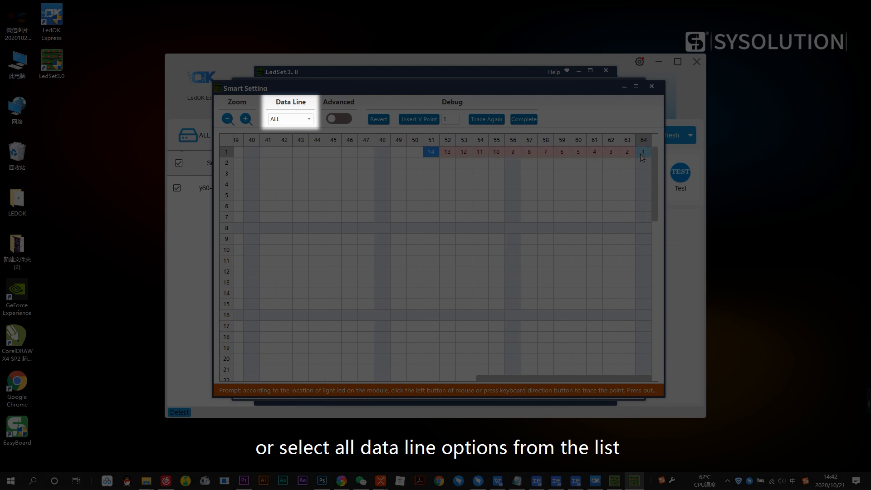
key(Left)
key(Left)
key(Left)
key(Left)
key(Left)
key(Left)
key(Left)
key(Left)
key(Left)
key(Left)
key(Left)
key(Left)
key(Left)
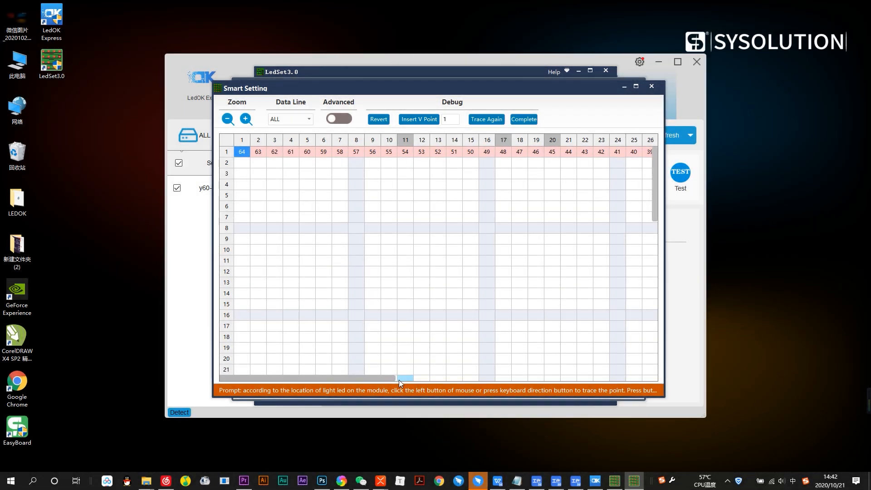
Trace row 8 of the module point by point from column 64 to column 1
drag(399, 380, 655, 346)
click(649, 227)
key(Left)
key(Left)
key(Left)
key(Left)
key(Left)
key(Left)
key(Left)
key(Left)
key(Left)
key(Left)
key(Left)
key(Left)
key(Left)
key(Left)
key(Left)
key(Left)
key(Left)
key(Left)
key(Left)
key(Left)
key(Left)
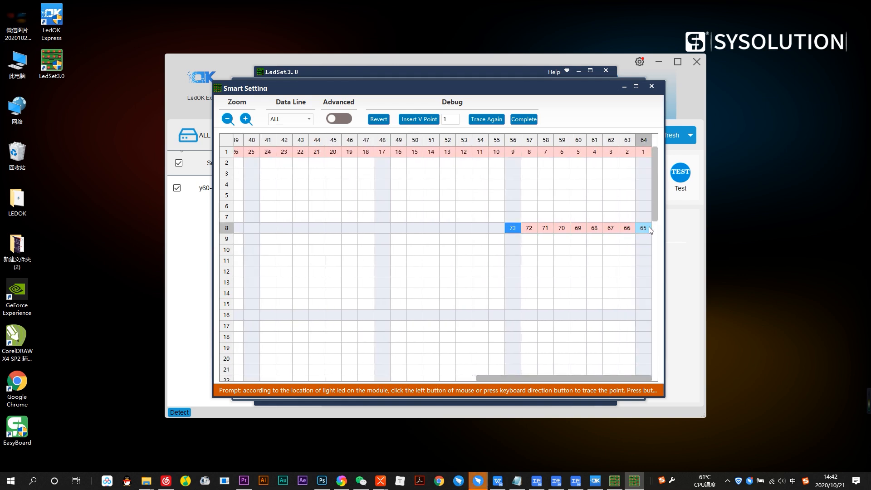
key(Left)
key(Left)
key(Left)
key(Left)
key(Left)
key(Left)
key(Left)
key(Left)
key(Left)
key(Left)
key(Left)
key(Left)
key(Left)
key(Left)
key(Left)
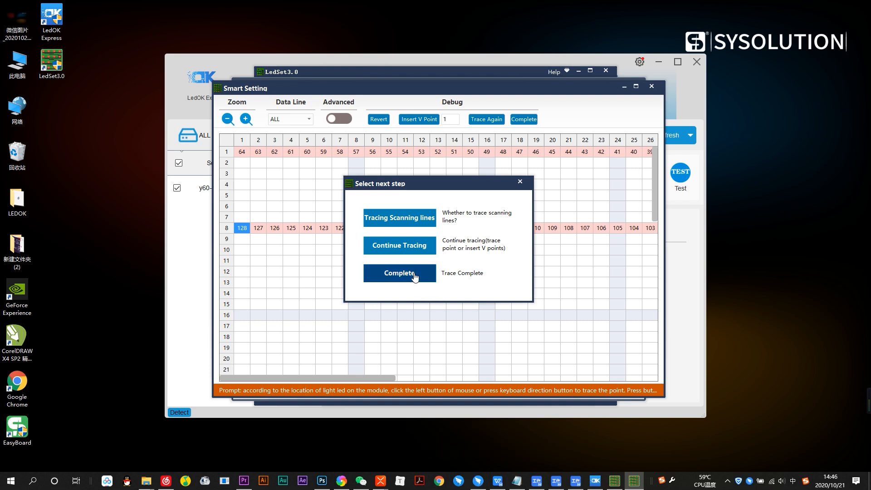
Complete the tracing, save the module file as 64X64_16Scan and send its data to the receiver card
click(414, 276)
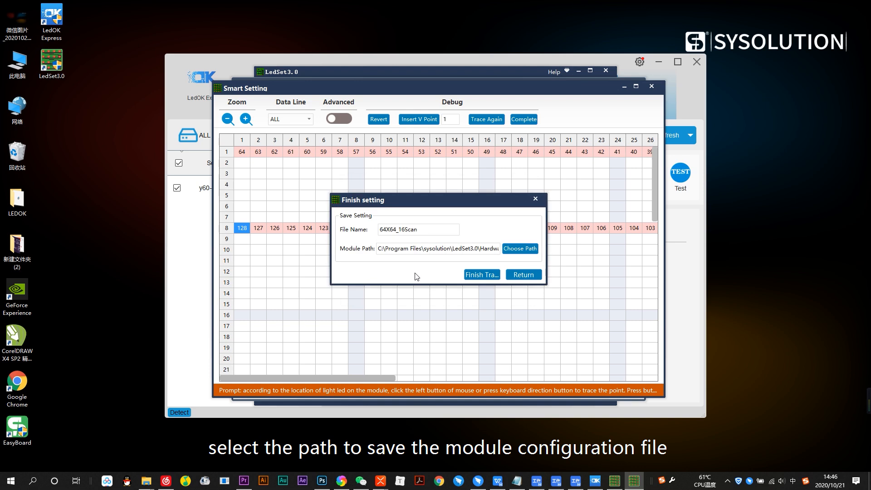
click(477, 272)
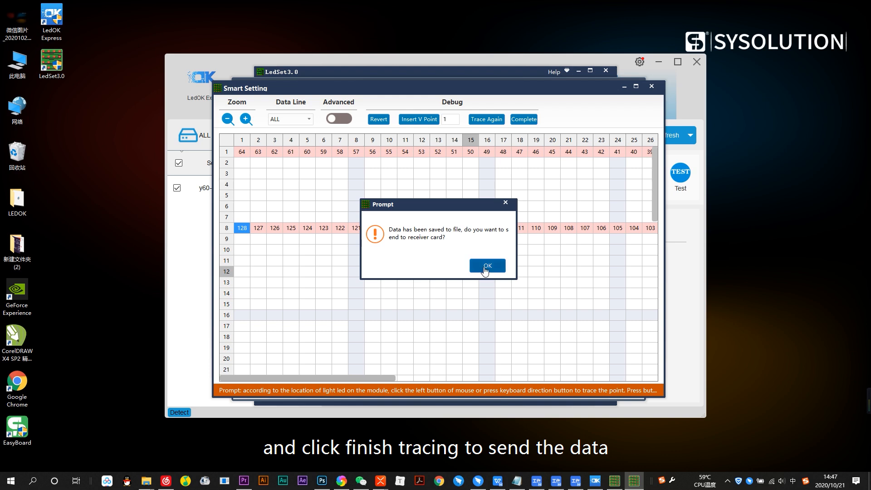
click(486, 268)
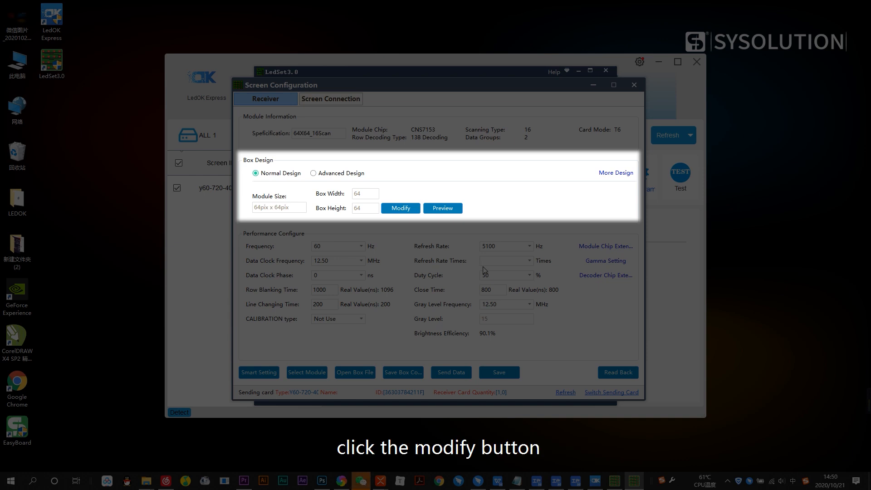
Complete the box design at 64 x 64 with From Right To Left cascading and send the data to all cards
click(408, 209)
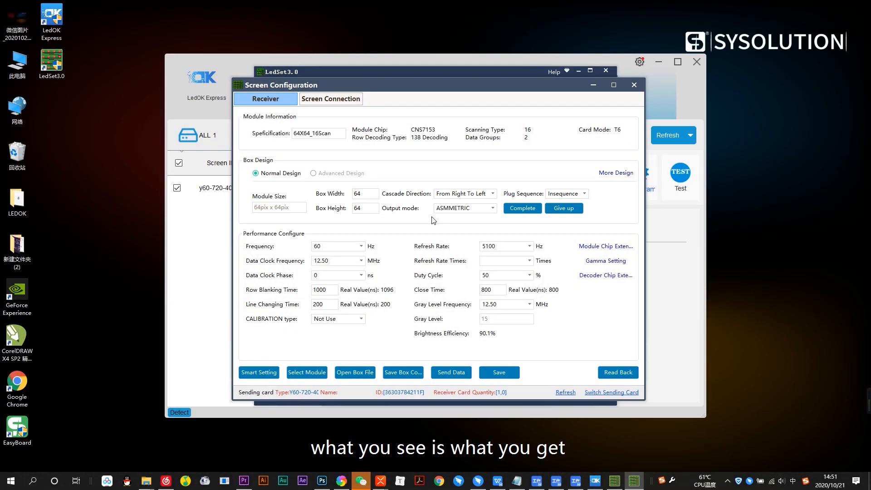
click(516, 209)
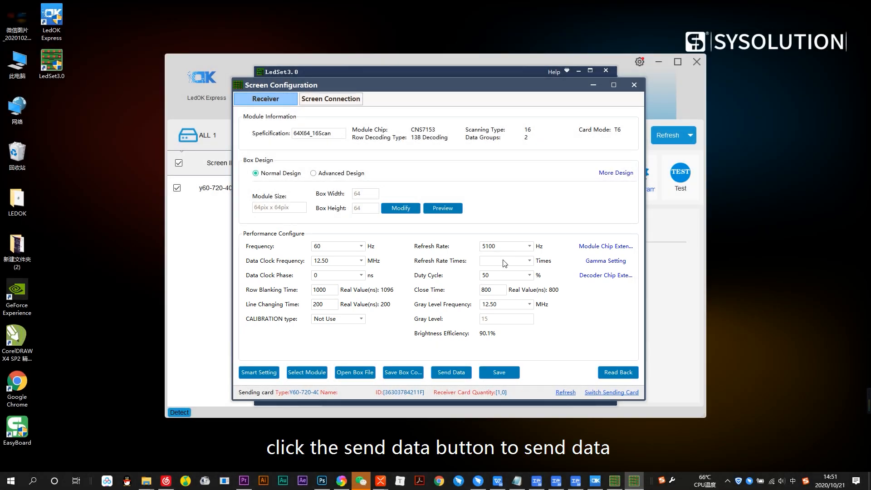
click(463, 375)
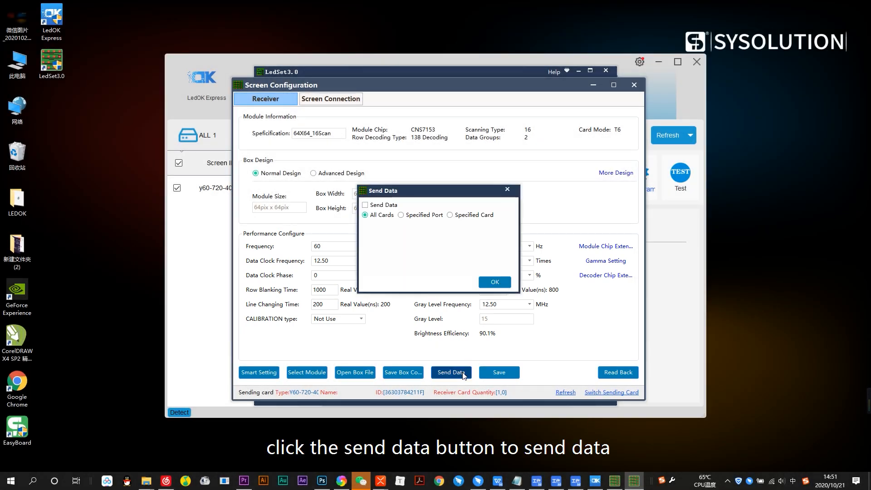
click(490, 283)
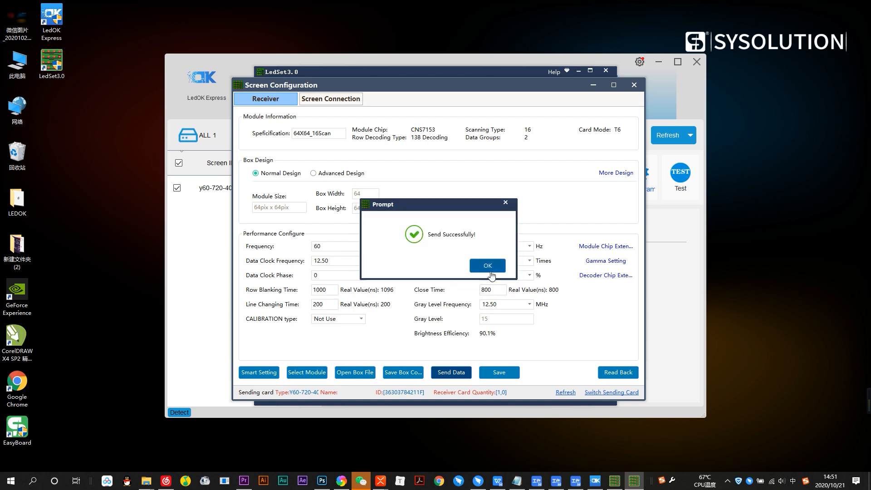
click(493, 269)
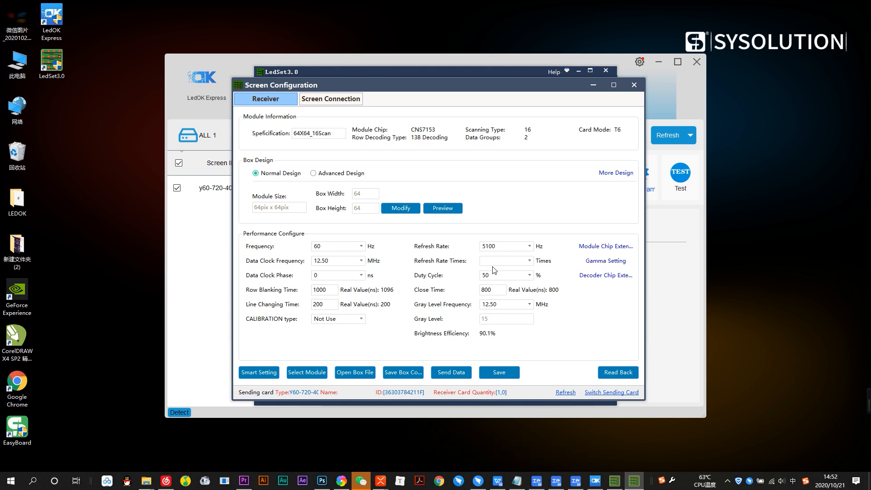
Save the receiver data permanently to the card and export the box configuration to the Documents folder as 1
click(499, 373)
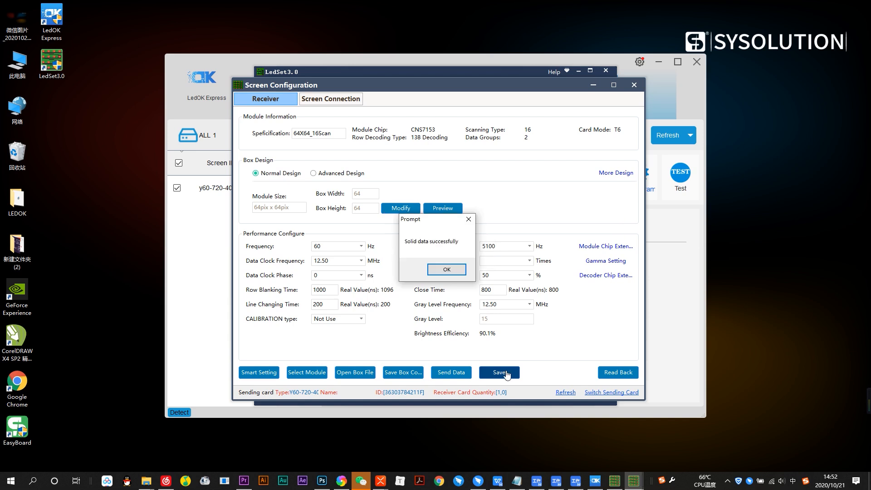
click(461, 276)
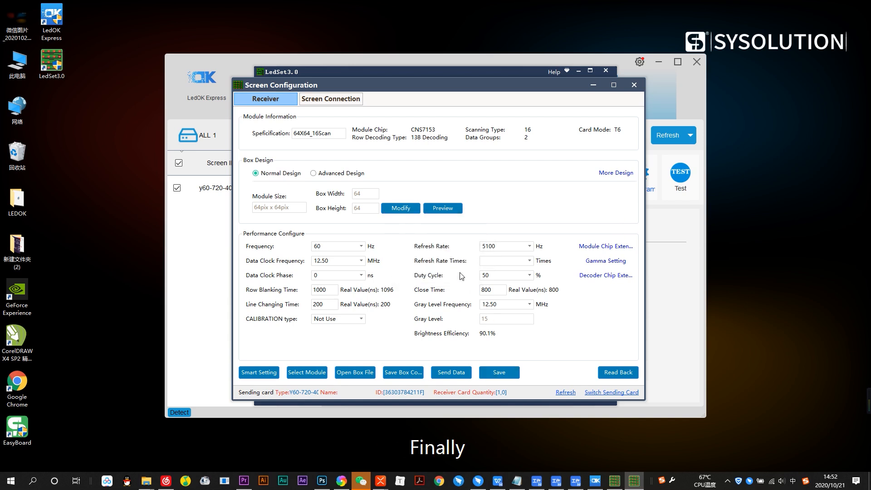
click(401, 371)
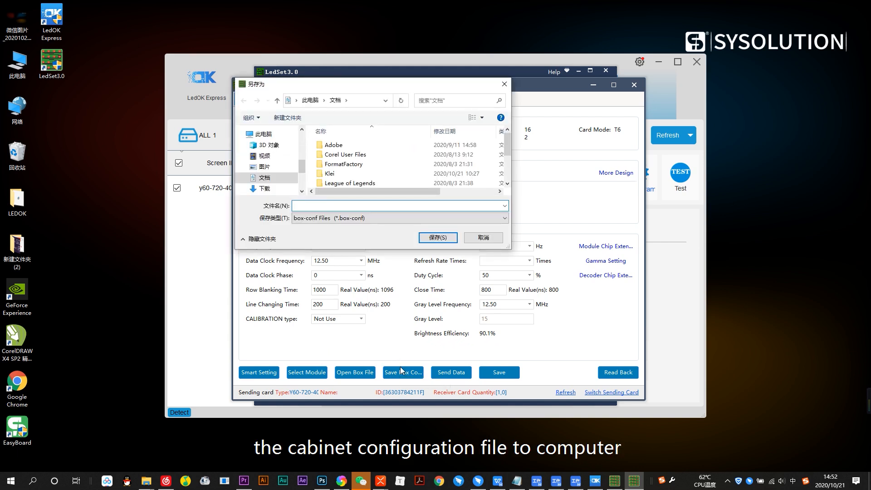
text(1)
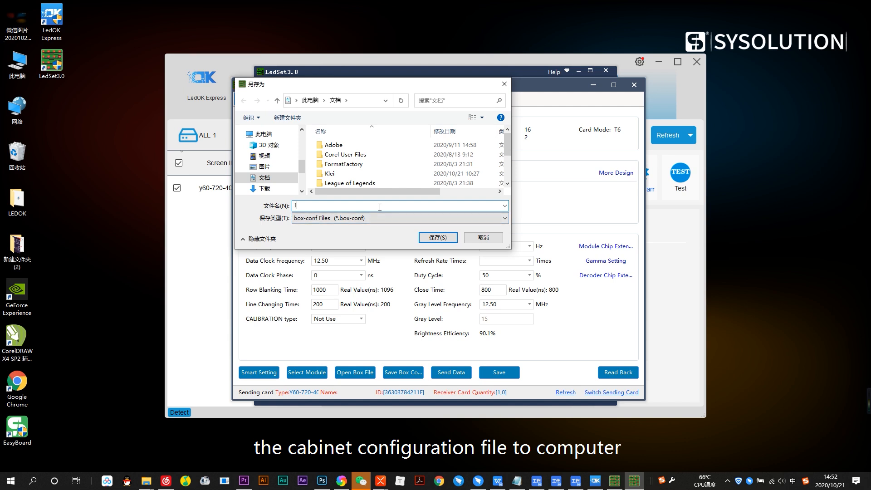
click(436, 236)
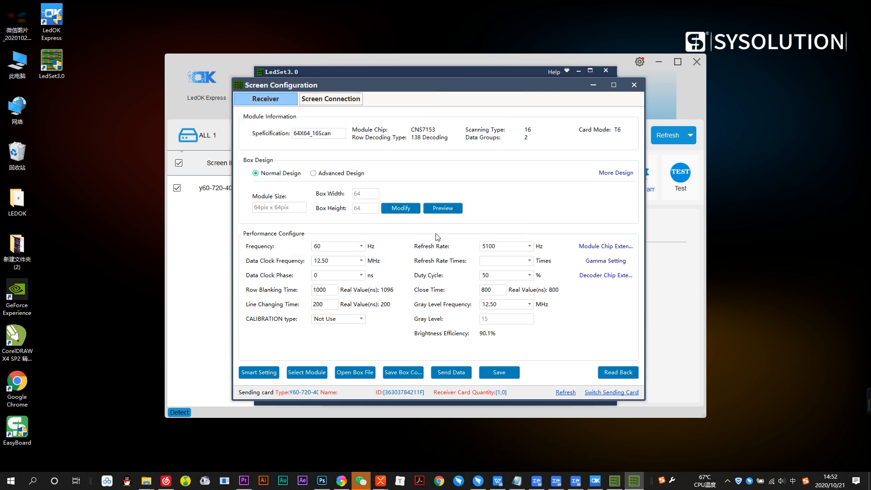
click(439, 270)
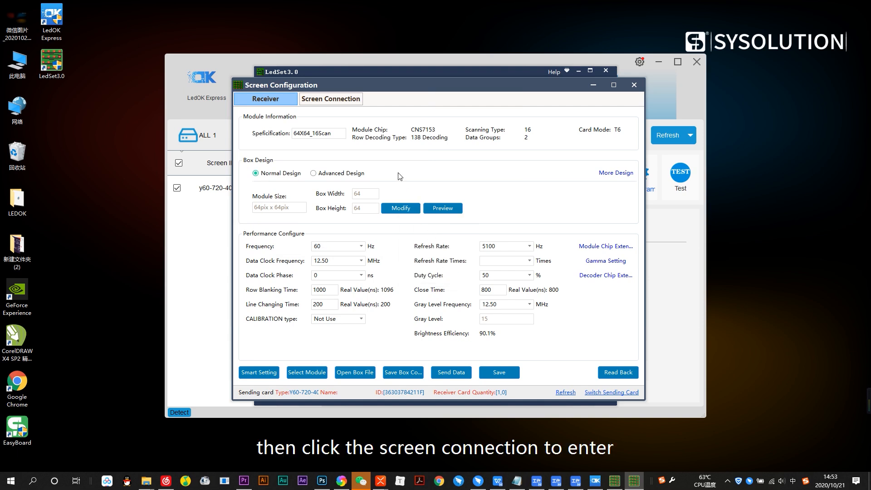
In the screen connection settings, set the receiver card width and height to 64 and assign the single layout cell to netport 1
click(329, 100)
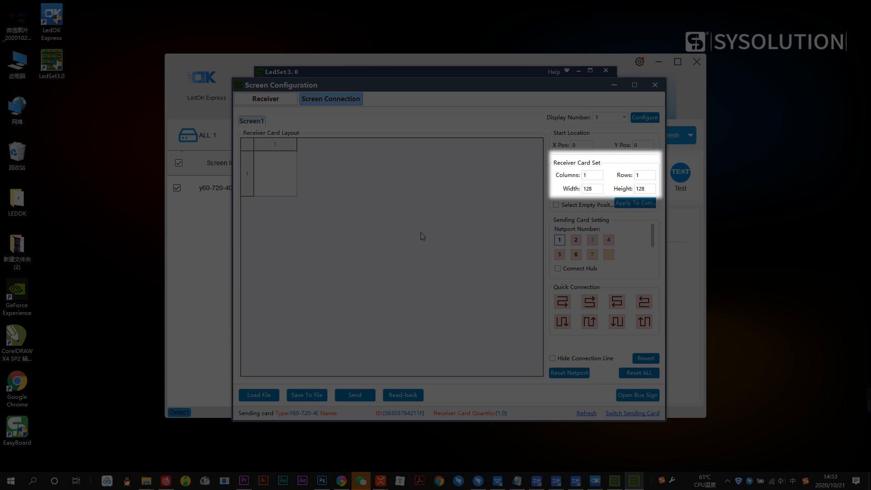
click(599, 189)
double_click(599, 189)
text(64)
double_click(645, 186)
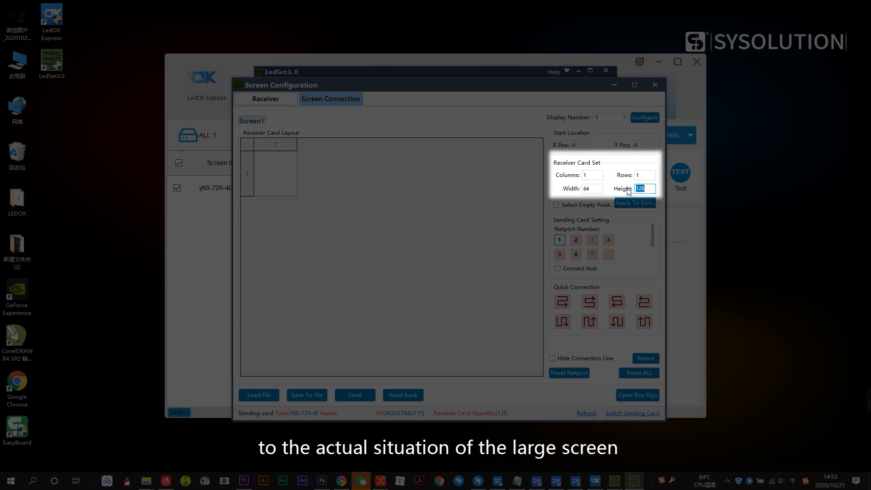
text(64)
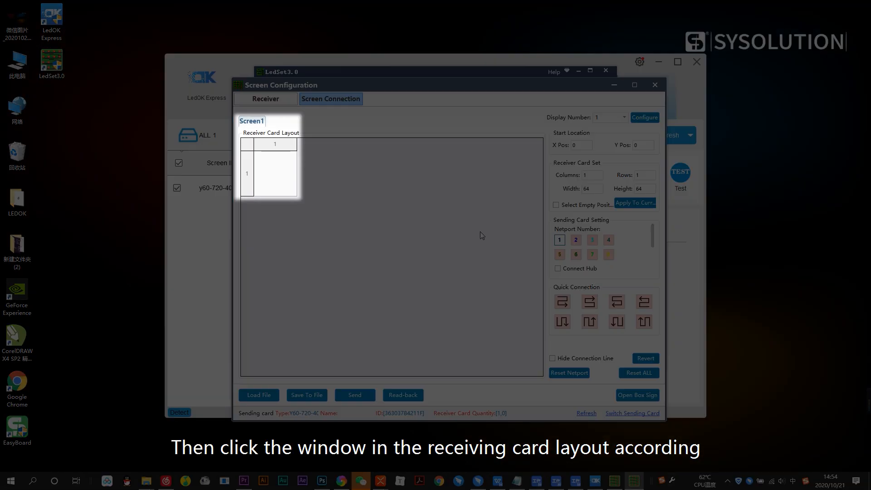
click(290, 170)
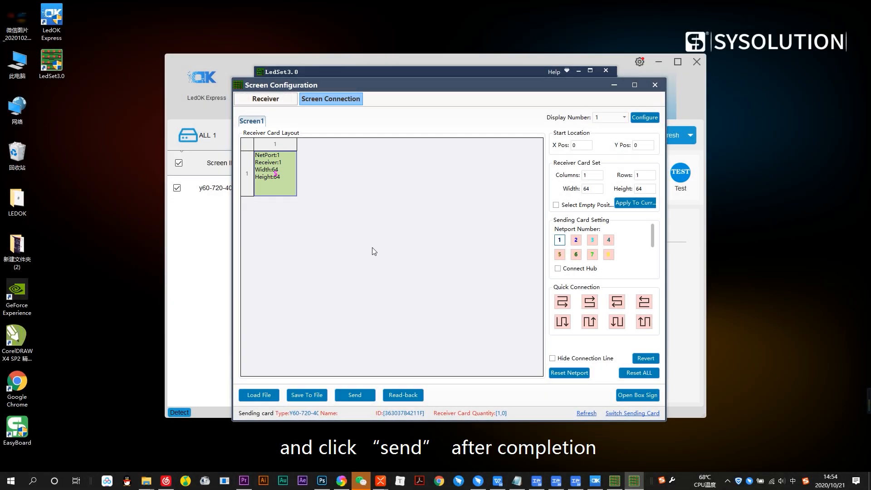
Send the screen connection data to the sending card as the main sender
click(354, 397)
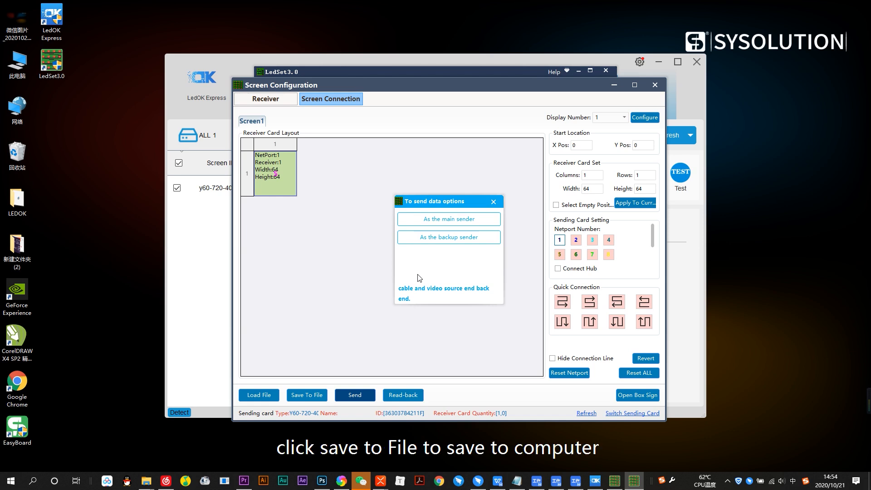
click(432, 220)
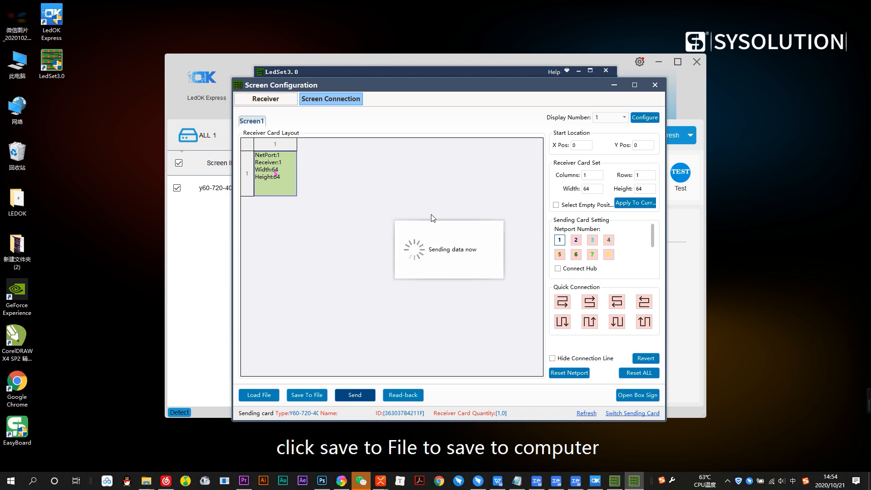
click(431, 270)
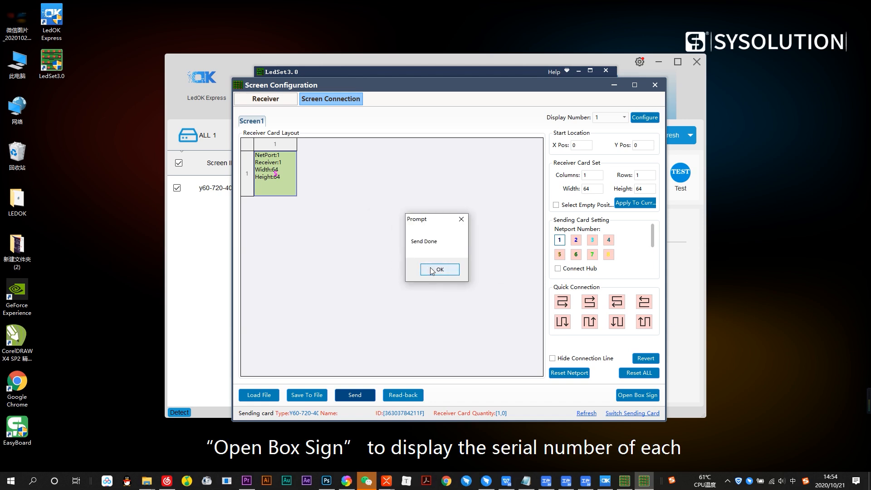
click(432, 270)
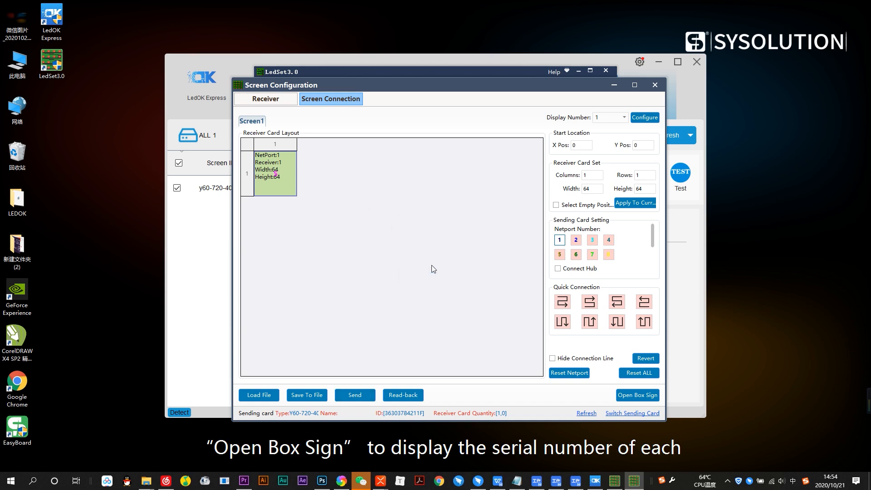
Save the screen connection to the Documents folder as a display connect file named 12
click(318, 395)
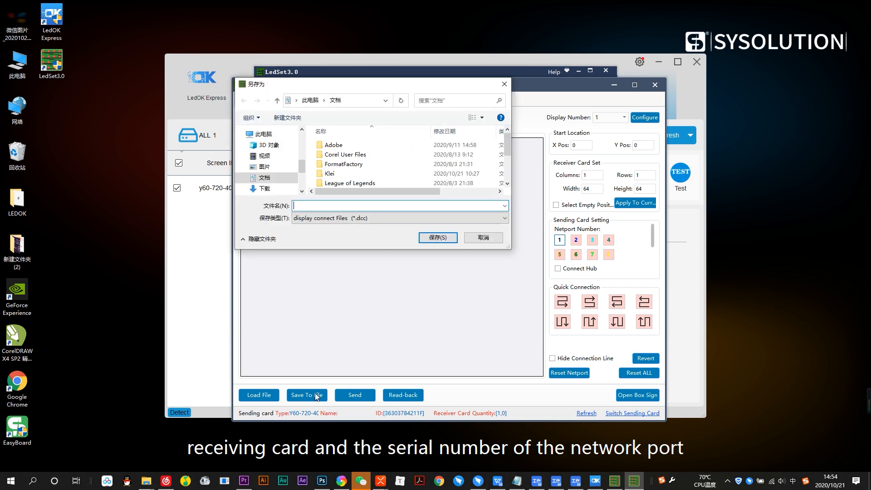
text(12)
click(438, 238)
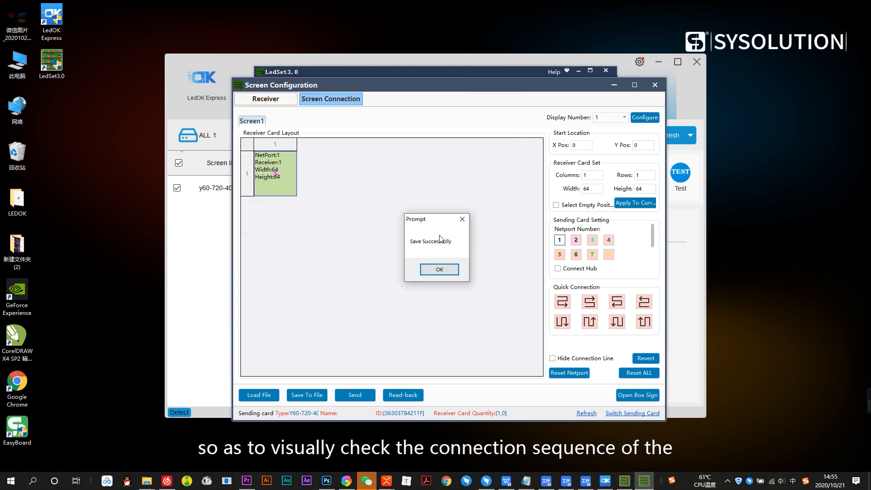
click(439, 270)
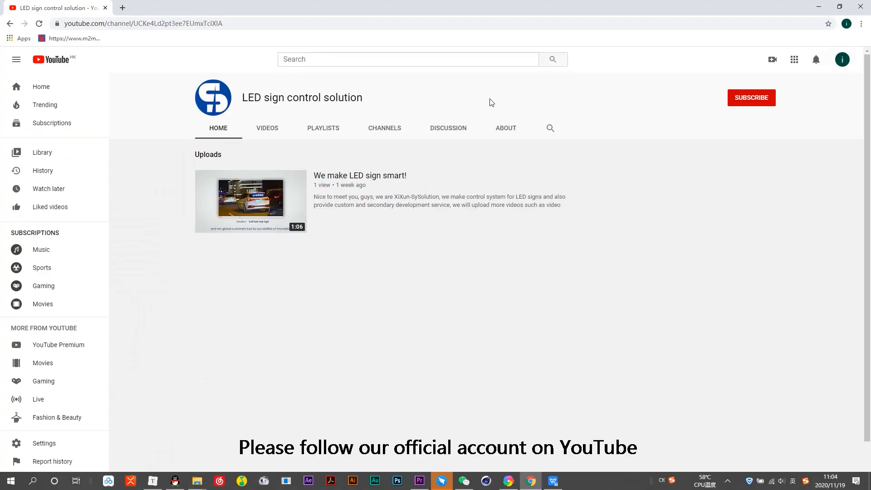
click(738, 102)
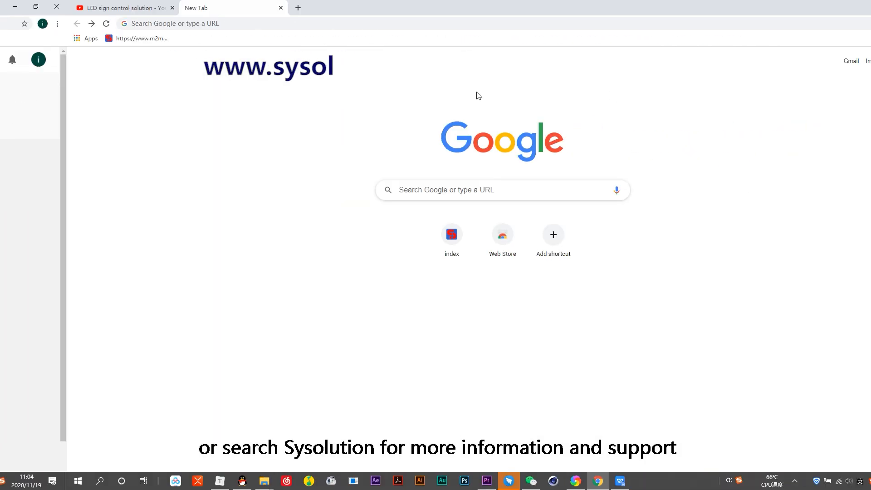
click(149, 24)
text(www.s)
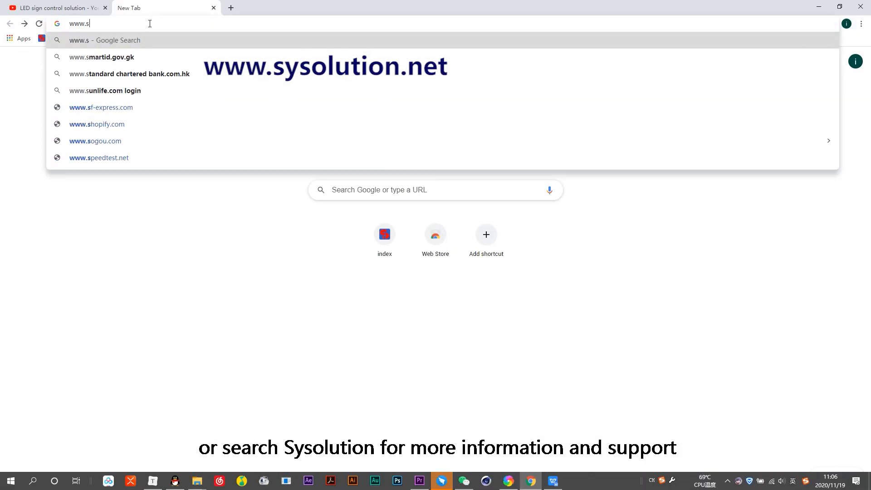
text(ysolution.net)
key(Return)
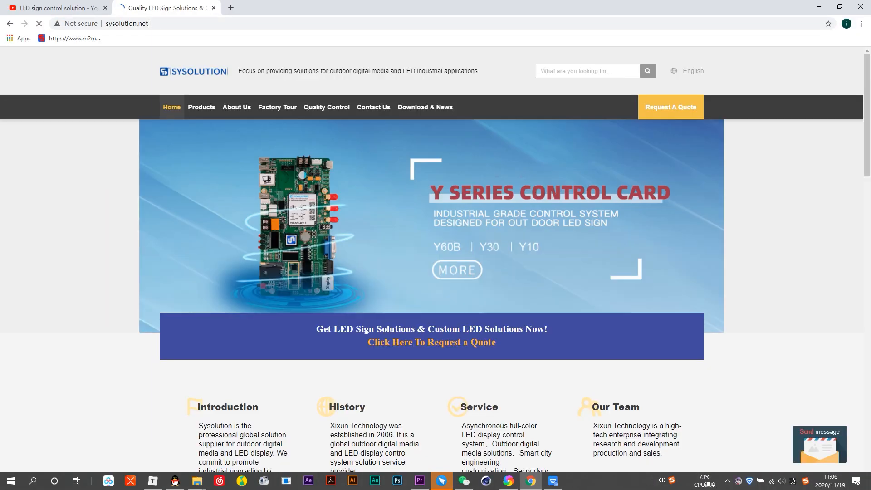